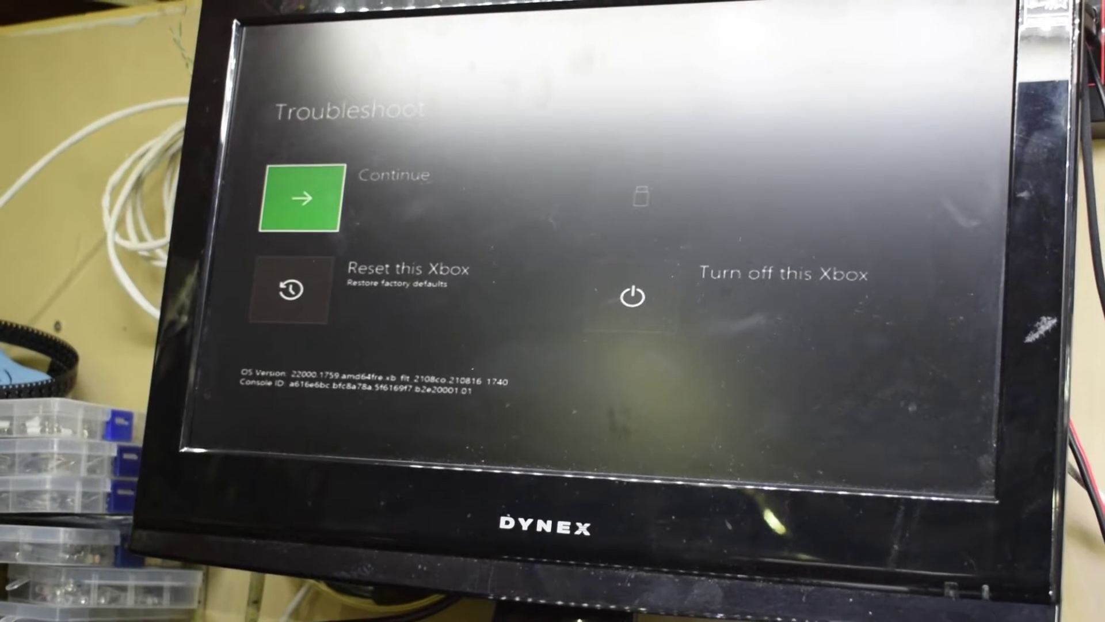
Choose Reset this Xbox from the Troubleshoot menu to bring up the reset options
{"action": "key", "text": "Down"}
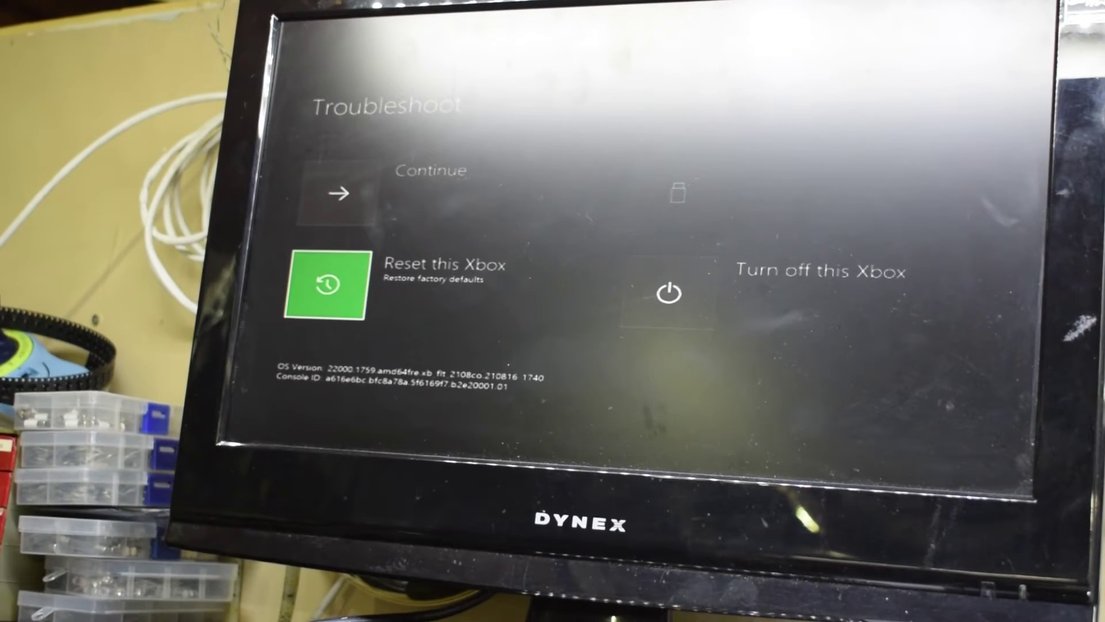
{"action": "key", "text": "Return"}
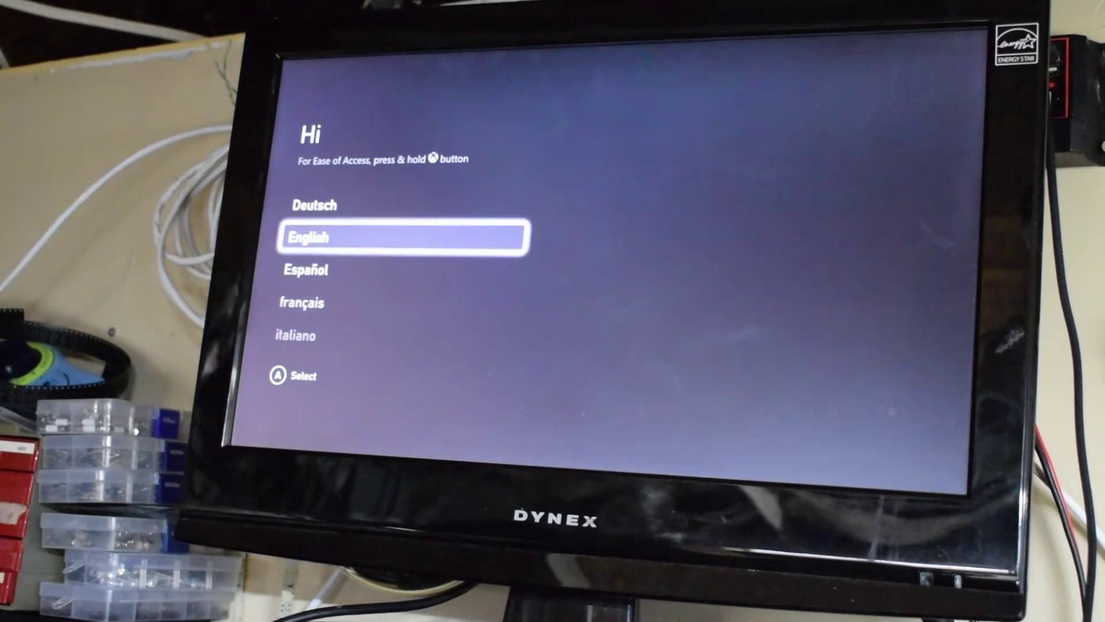
Select English as the console language in setup
{"action": "key", "text": "Return"}
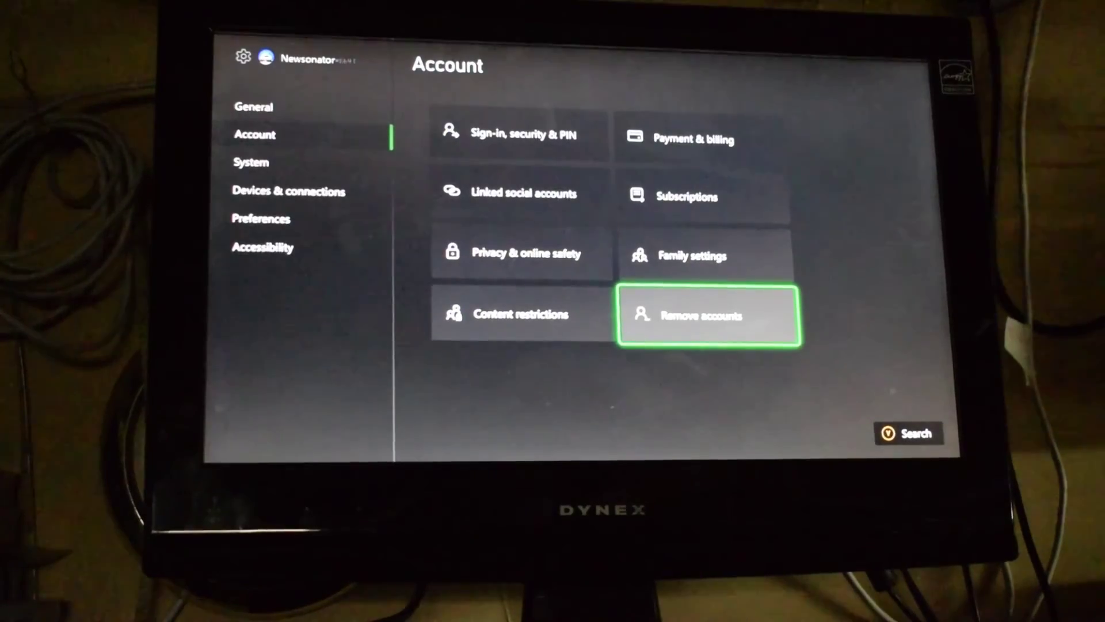
{"action": "key", "text": "Escape"}
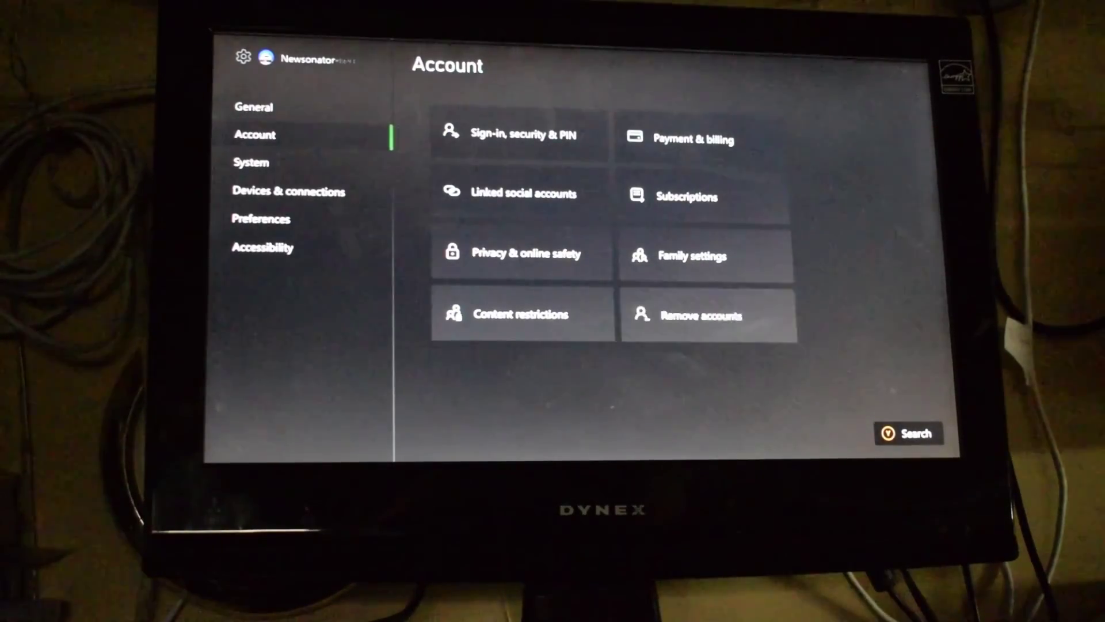
{"action": "key", "text": "Right"}
{"action": "key", "text": "Right"}
{"action": "key", "text": "Right"}
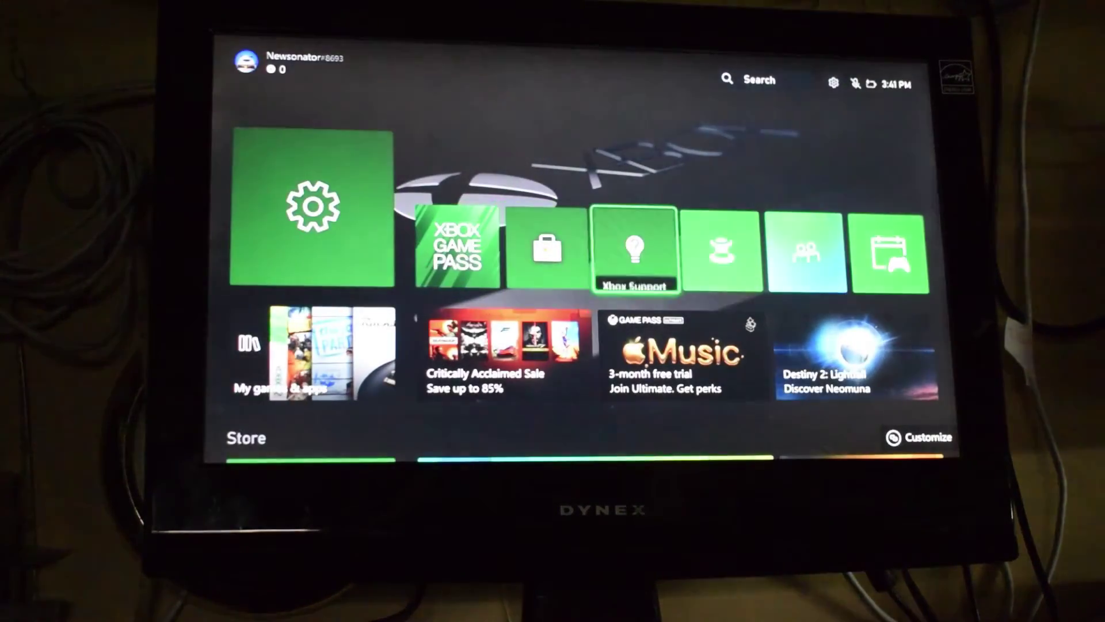
{"action": "key", "text": "Down"}
{"action": "key", "text": "Down"}
{"action": "key", "text": "Down"}
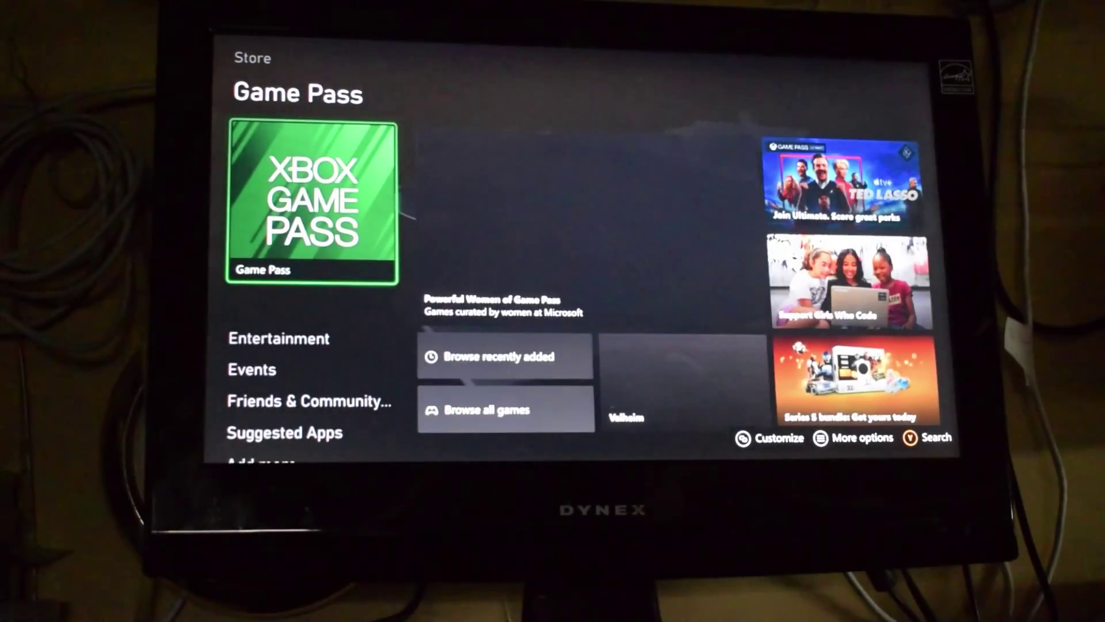
{"action": "key", "text": "Down"}
{"action": "key", "text": "Down"}
{"action": "key", "text": "Down"}
{"action": "key", "text": "Up"}
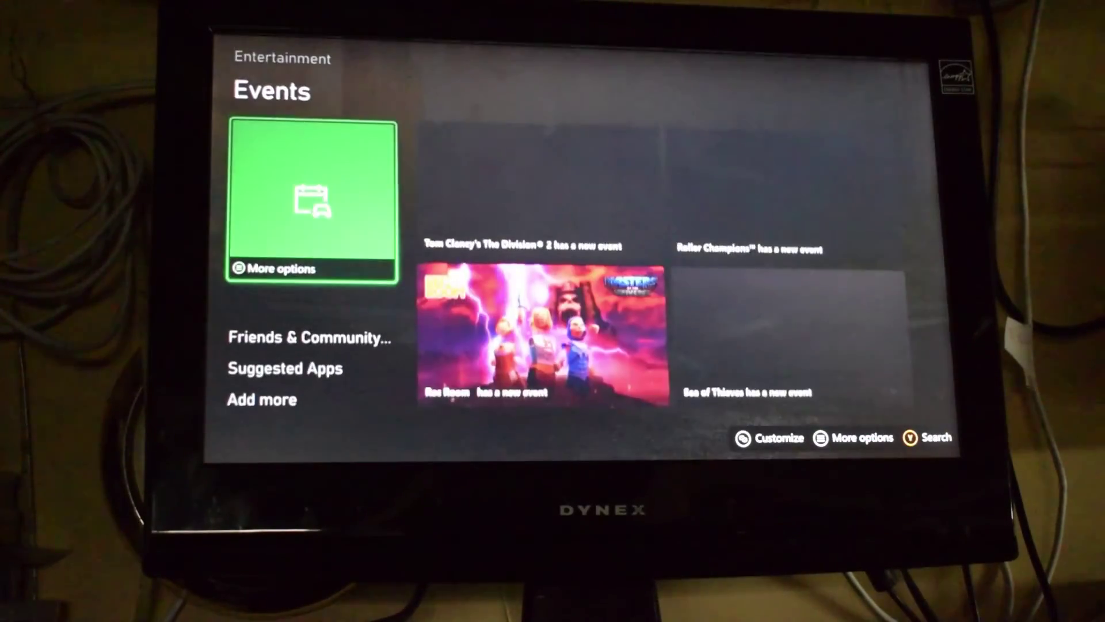
{"action": "key", "text": "Up"}
{"action": "key", "text": "Up"}
{"action": "key", "text": "Up"}
{"action": "key", "text": "Up"}
{"action": "key", "text": "Up"}
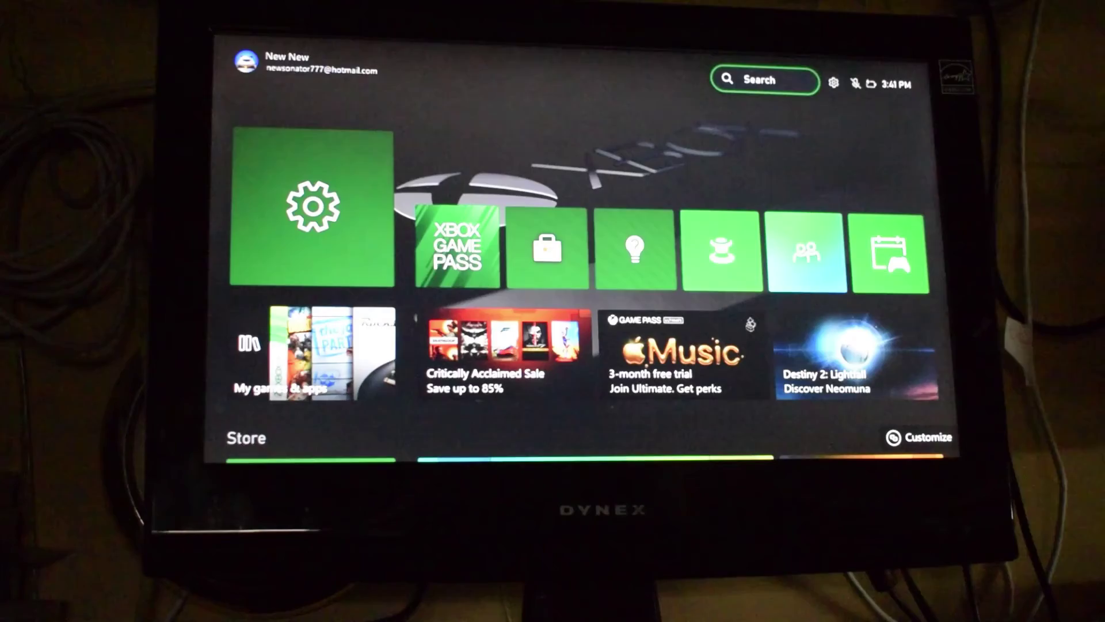
{"action": "key", "text": "Right"}
{"action": "key", "text": "Left"}
{"action": "key", "text": "Right"}
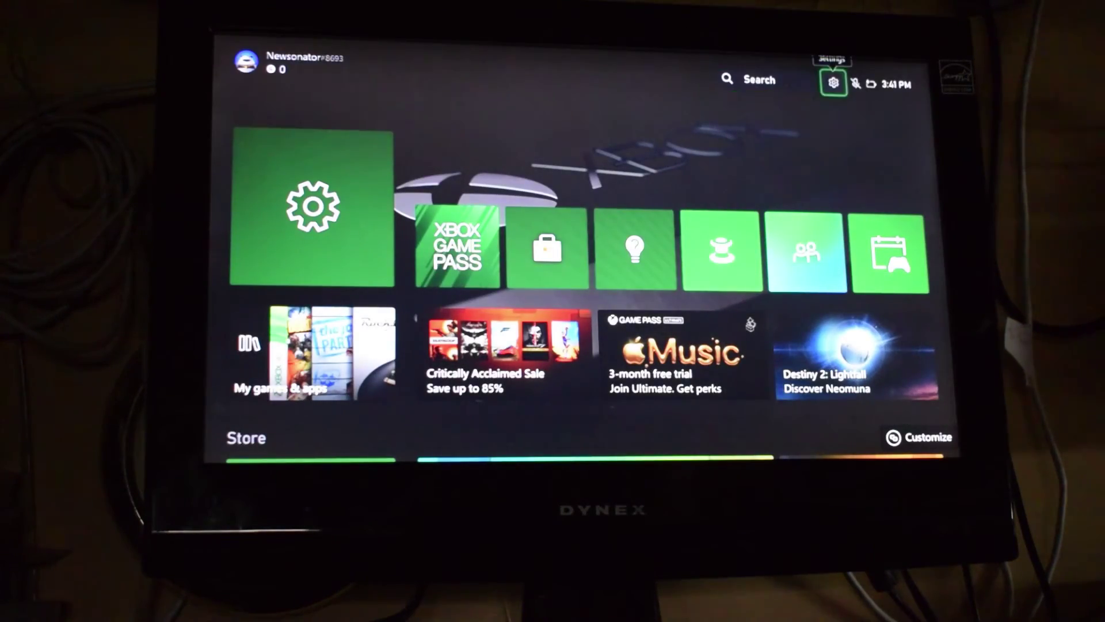
{"action": "key", "text": "Return"}
{"action": "key", "text": "Down"}
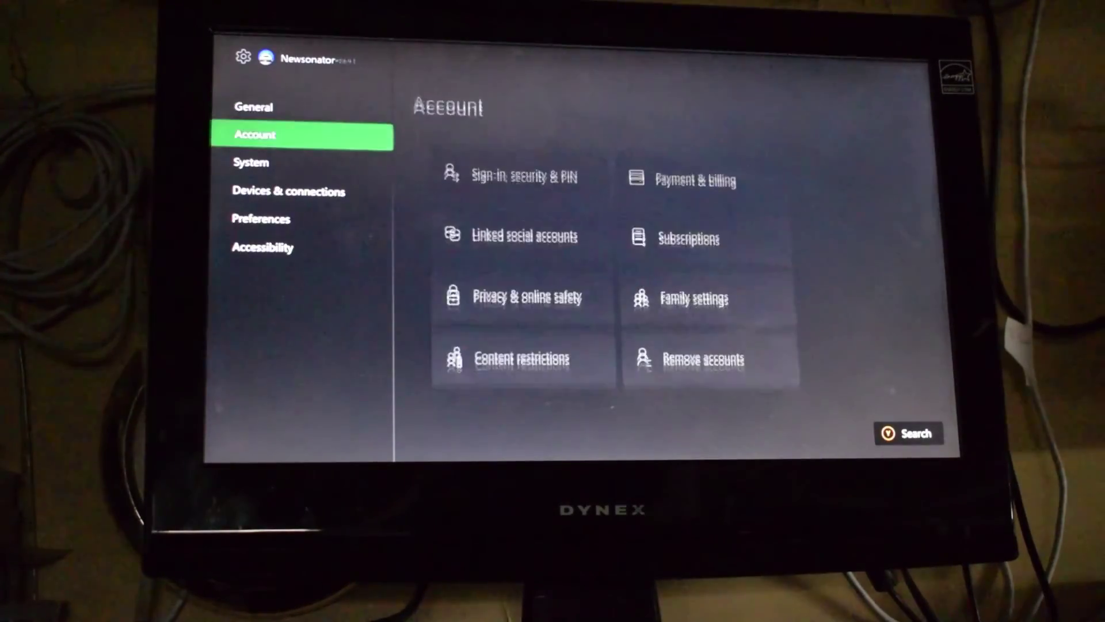
{"action": "key", "text": "Right"}
{"action": "key", "text": "Right"}
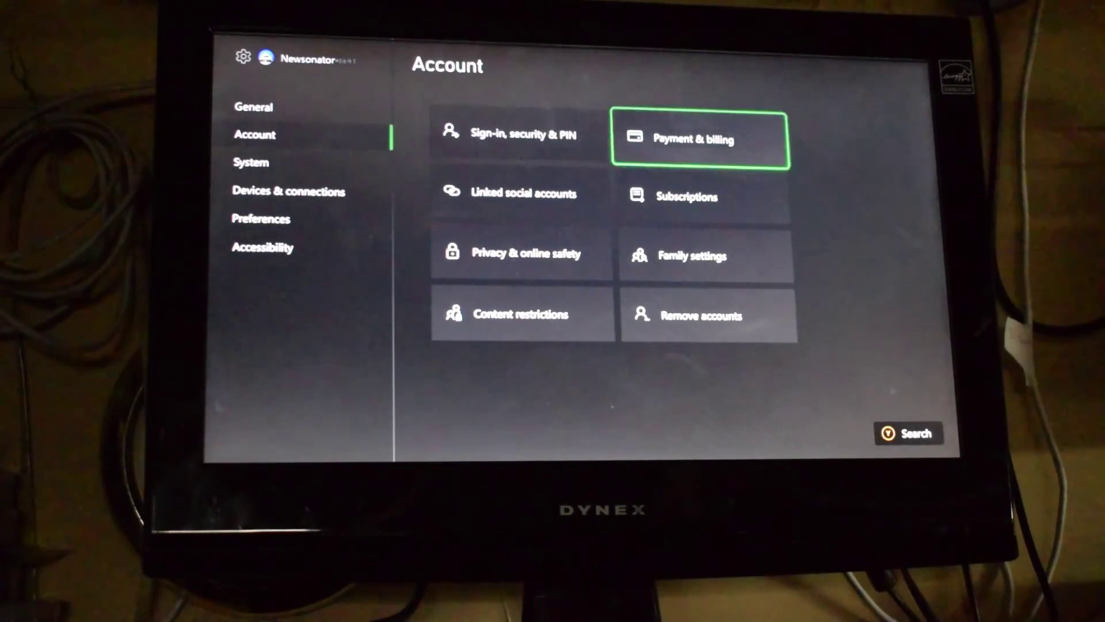
Choose Remove accounts on the Account settings page
{"action": "key", "text": "Down"}
{"action": "key", "text": "Down"}
{"action": "key", "text": "Down"}
{"action": "key", "text": "Return"}
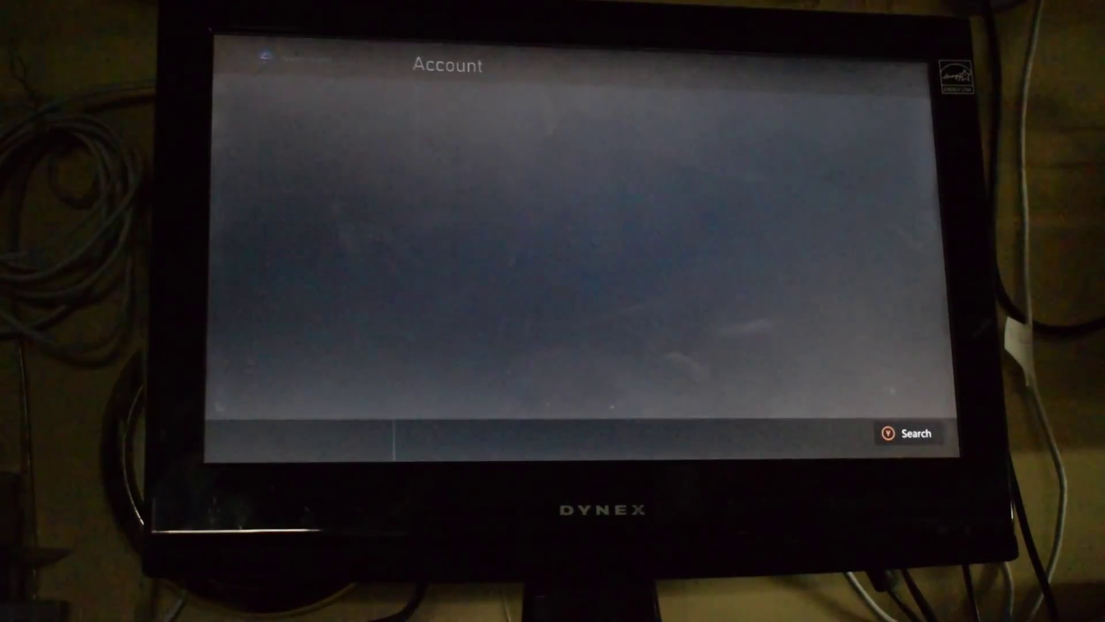